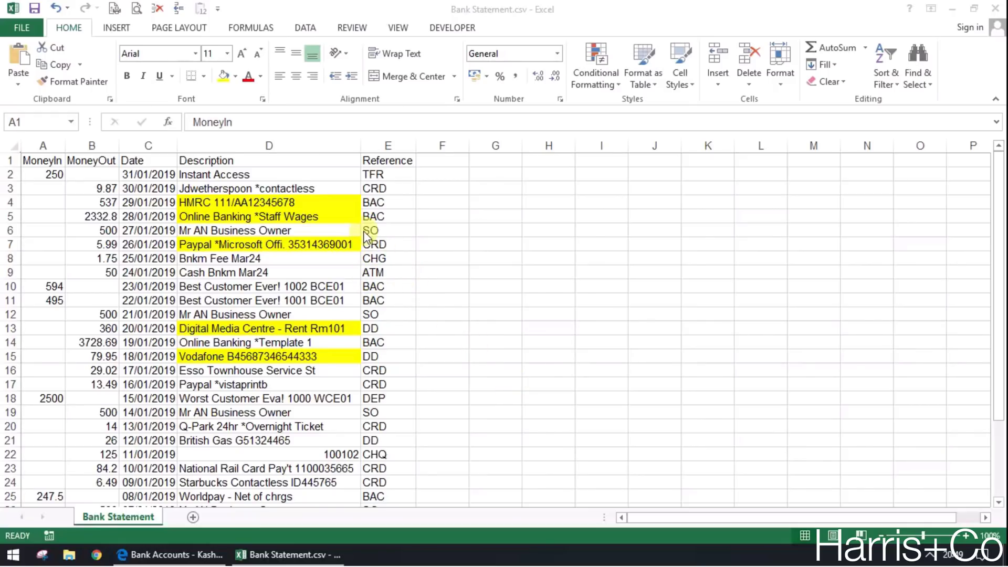
# - Check the statement descriptions in the spreadsheet (Vodafone in D15), then switch to KashFlow
pyautogui.click(251, 358)
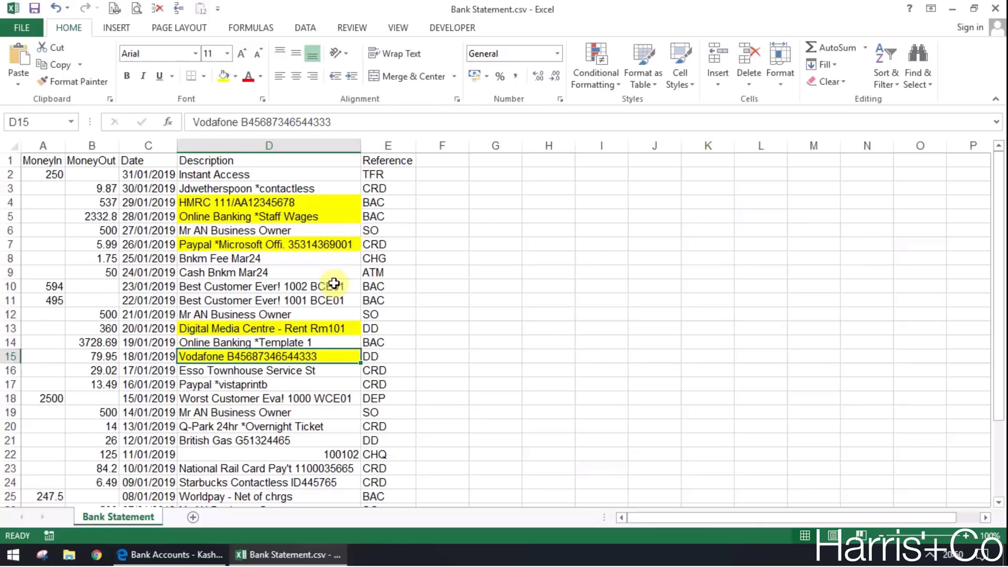
pyautogui.click(260, 174)
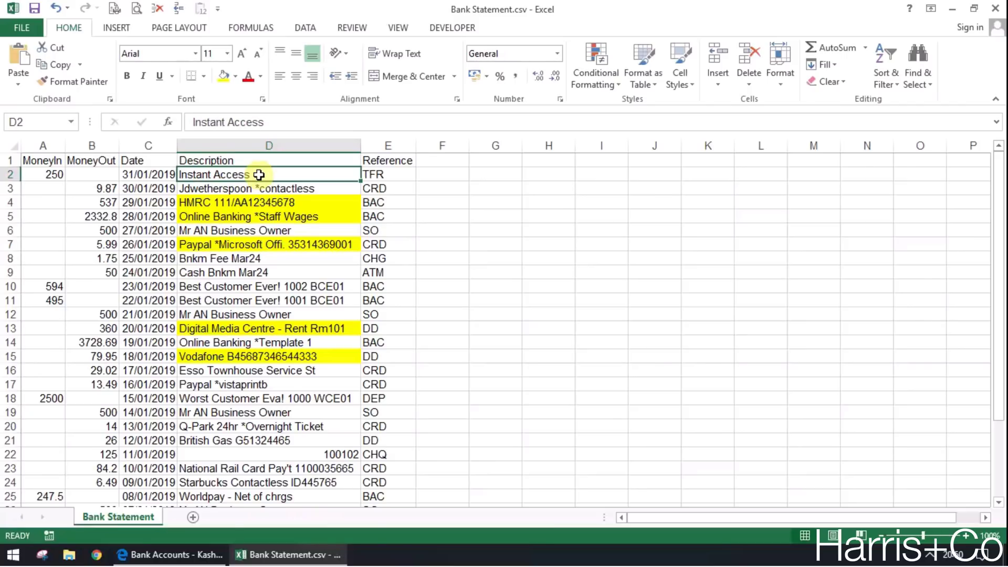
pyautogui.click(171, 556)
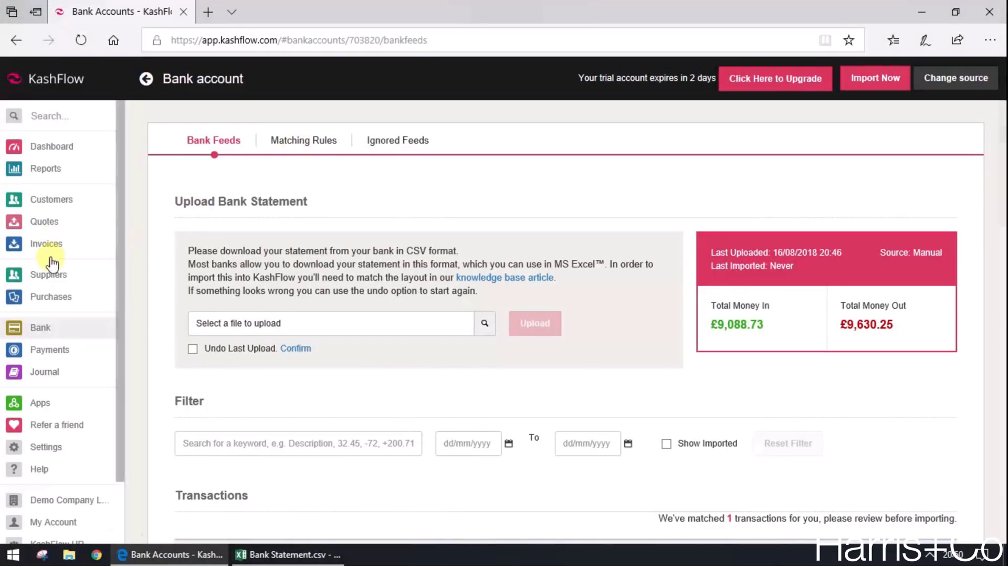
# - Go to the bank account's Bank Feeds import Matching Rules and begin a new rule
pyautogui.click(51, 147)
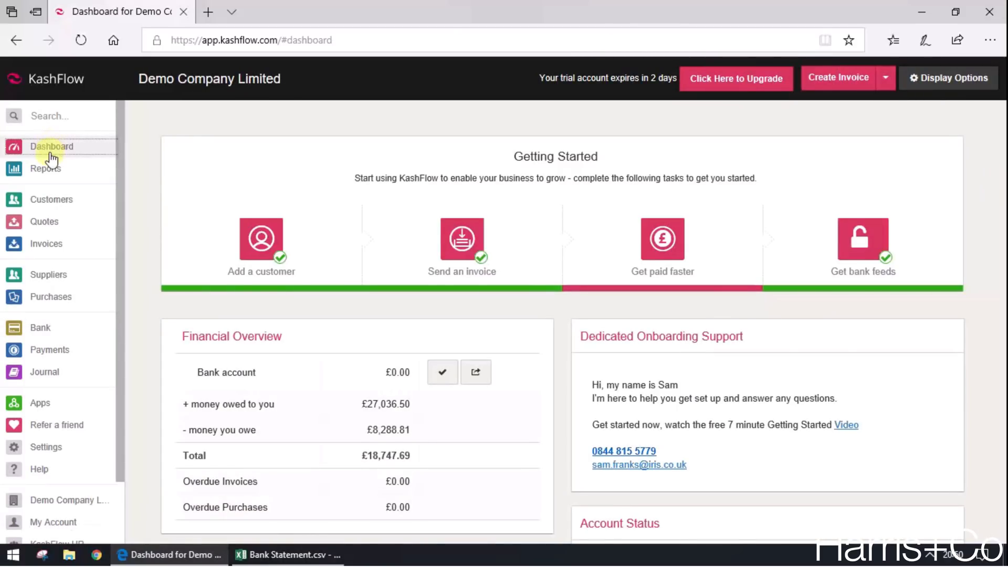
pyautogui.click(45, 334)
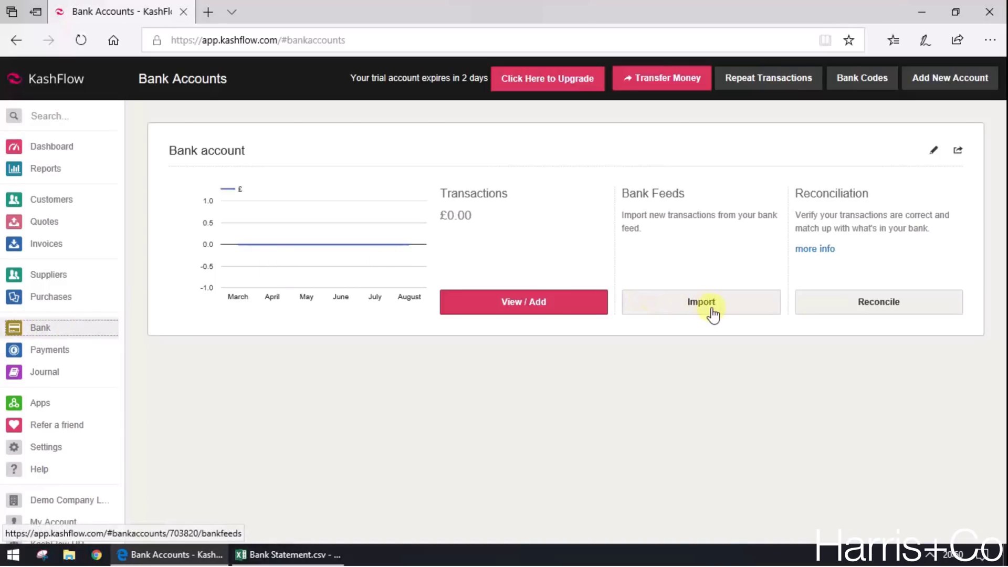
pyautogui.click(711, 309)
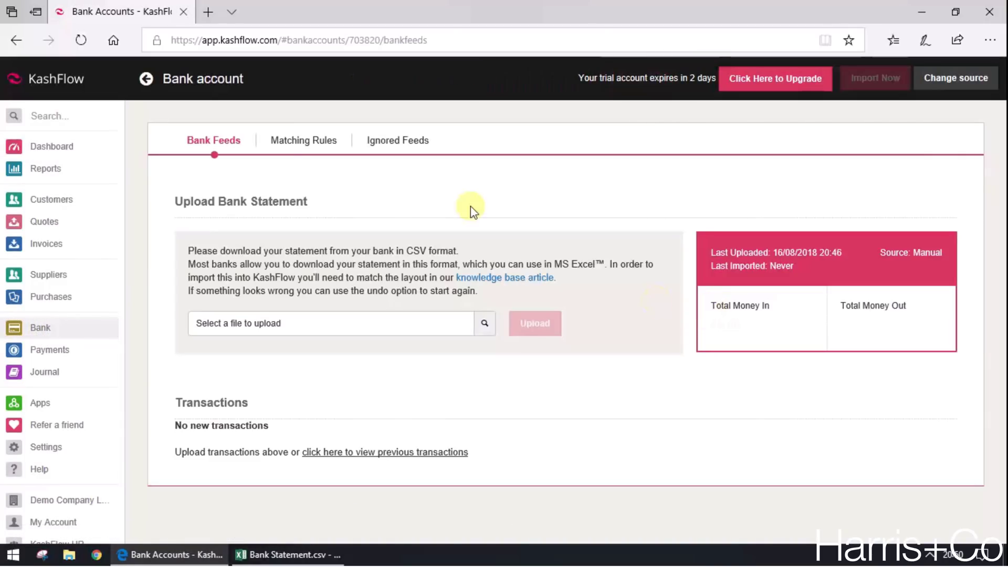
pyautogui.click(304, 147)
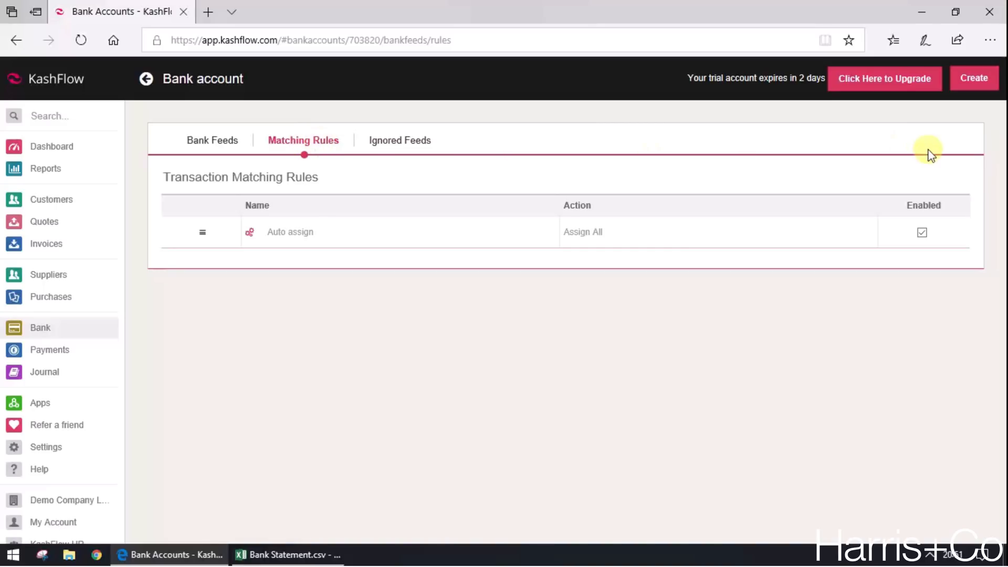
pyautogui.click(974, 82)
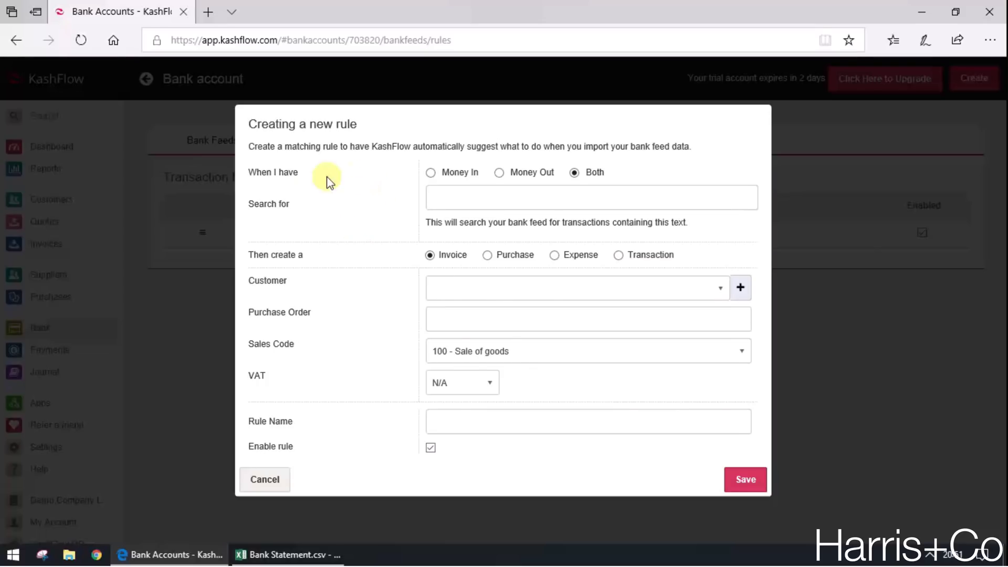
# - Save a money-out rule matching 'Vodafone' as a 26300 Telephone transaction, named 'Vodafone > 26300 Telephone (20% VAT)'
pyautogui.click(499, 174)
pyautogui.click(490, 204)
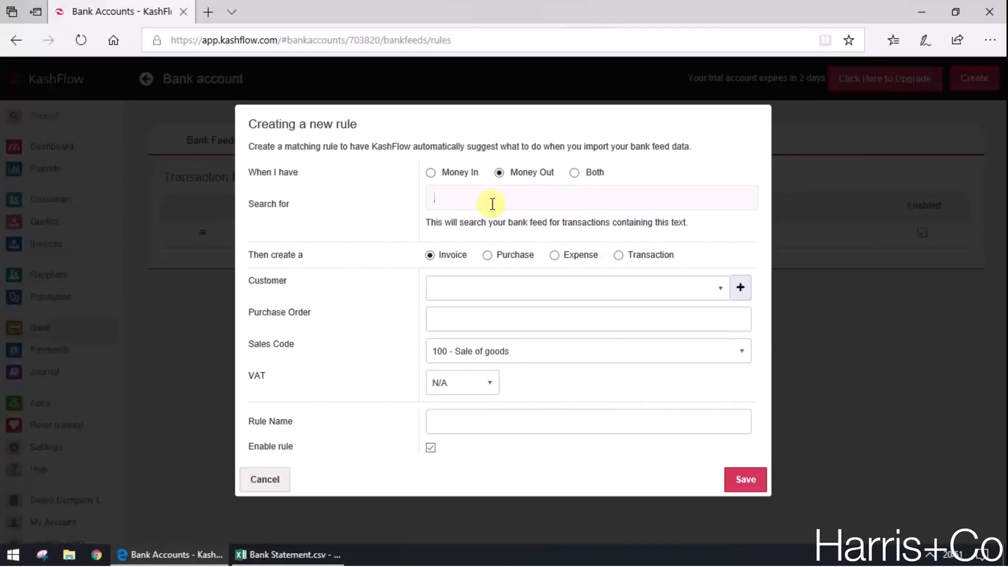
pyautogui.write('Vodafone')
pyautogui.click(619, 257)
pyautogui.click(597, 287)
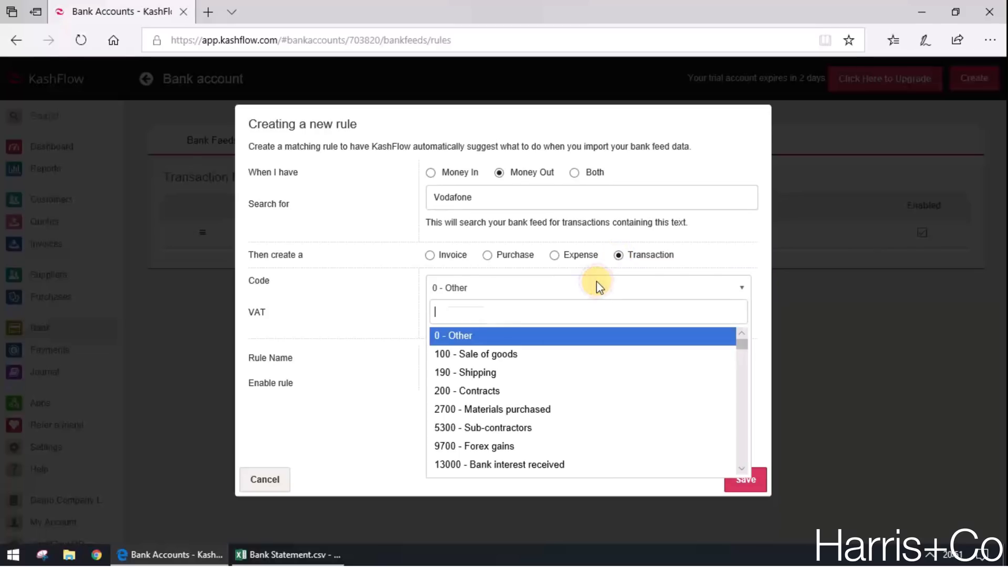
pyautogui.write('tele')
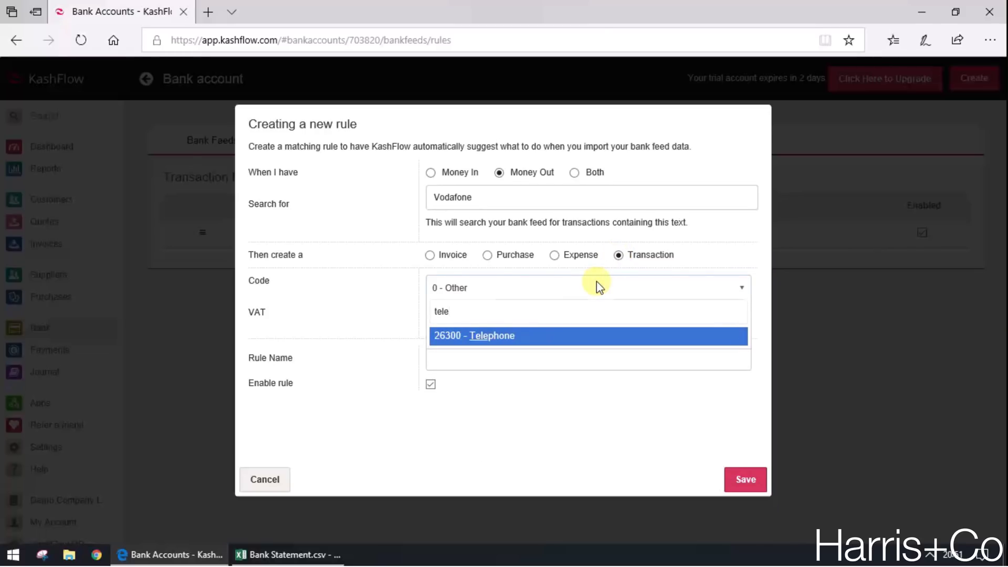
pyautogui.press('Return')
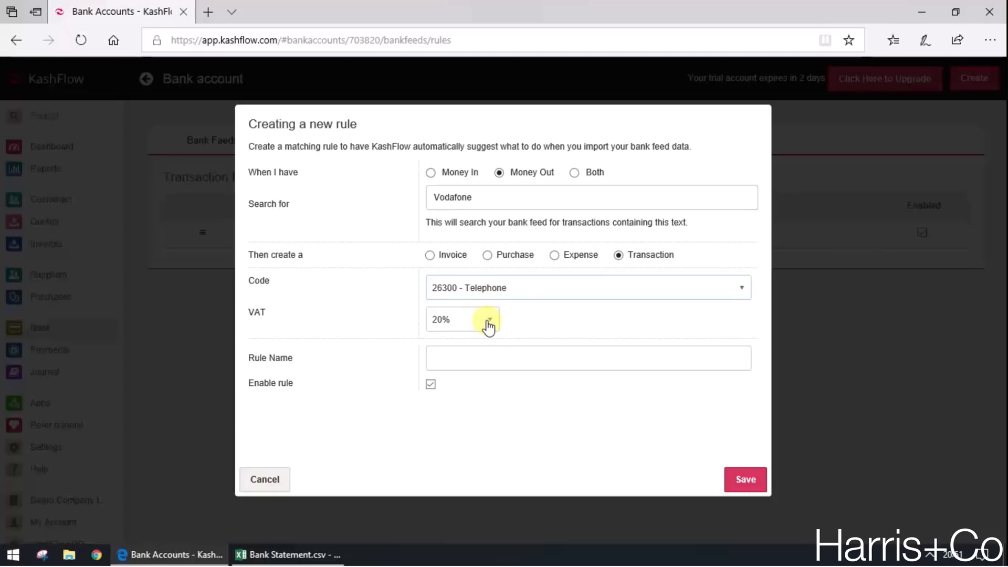
pyautogui.click(496, 361)
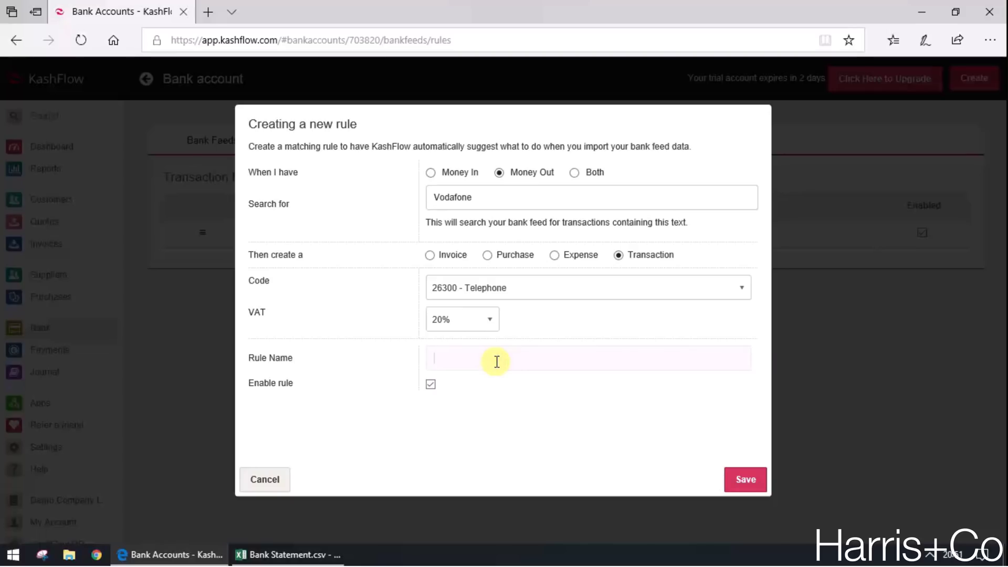
pyautogui.write('Vodafone > 26300 Telephone (20% VAT)')
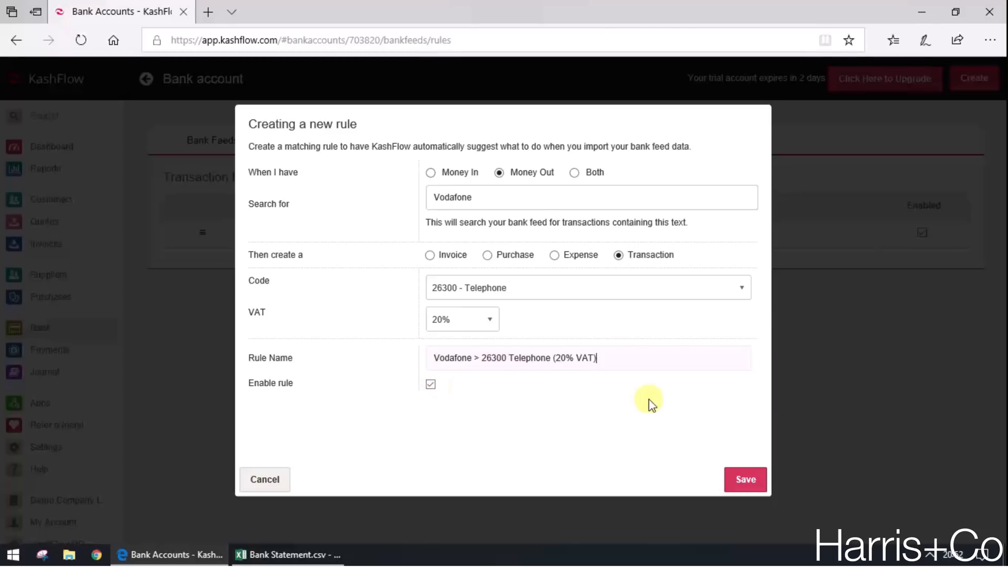
pyautogui.click(744, 479)
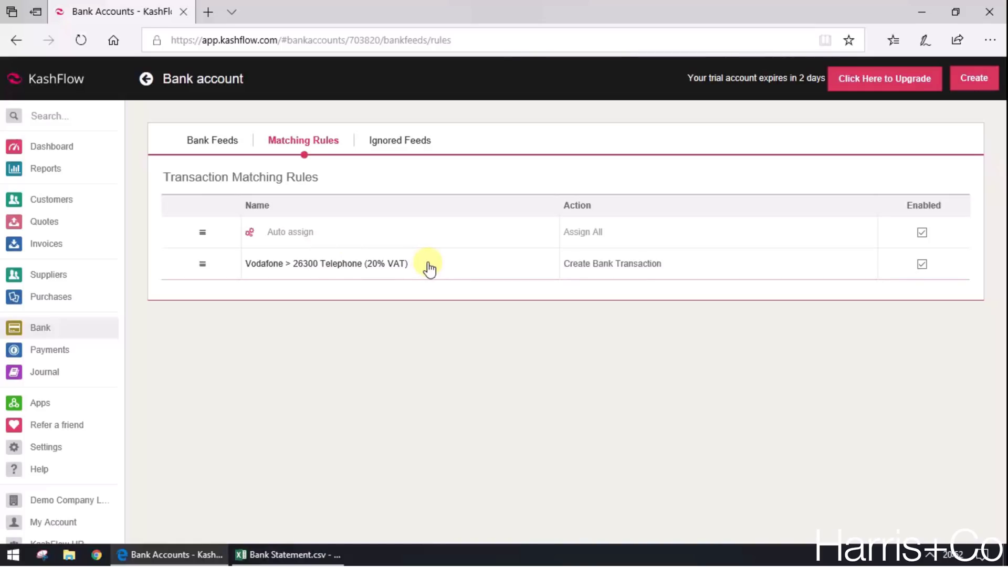
# - Start a new money-out rule matching 'Rent' that creates a transaction coded 22700 Rent
pyautogui.click(974, 79)
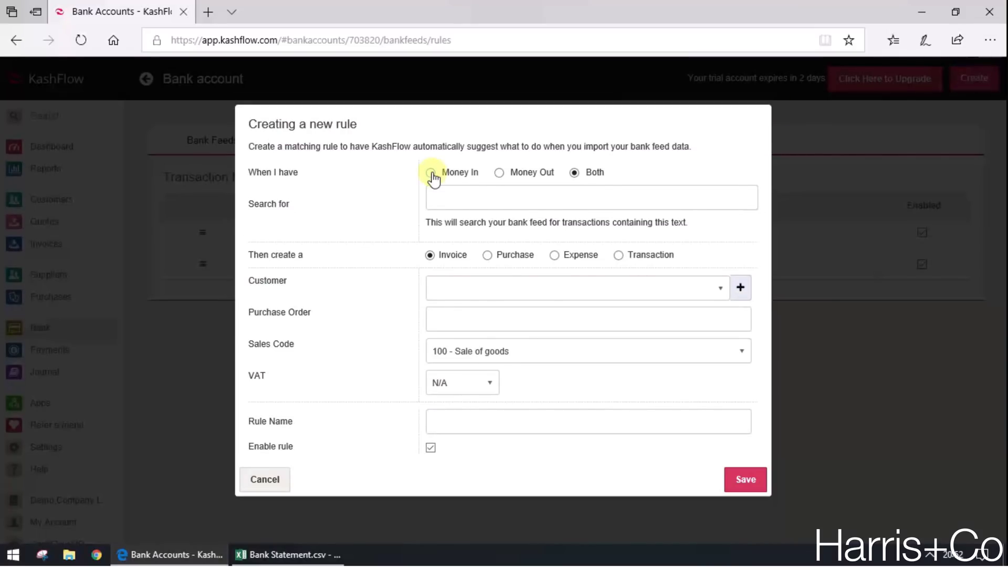
pyautogui.click(499, 173)
pyautogui.click(515, 200)
pyautogui.write('Rent')
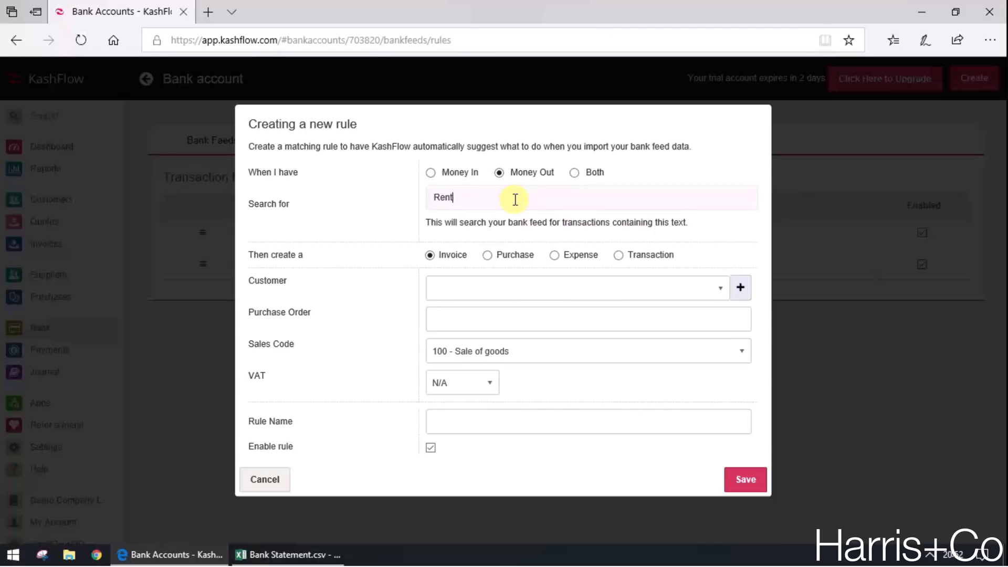
pyautogui.click(620, 256)
pyautogui.click(602, 288)
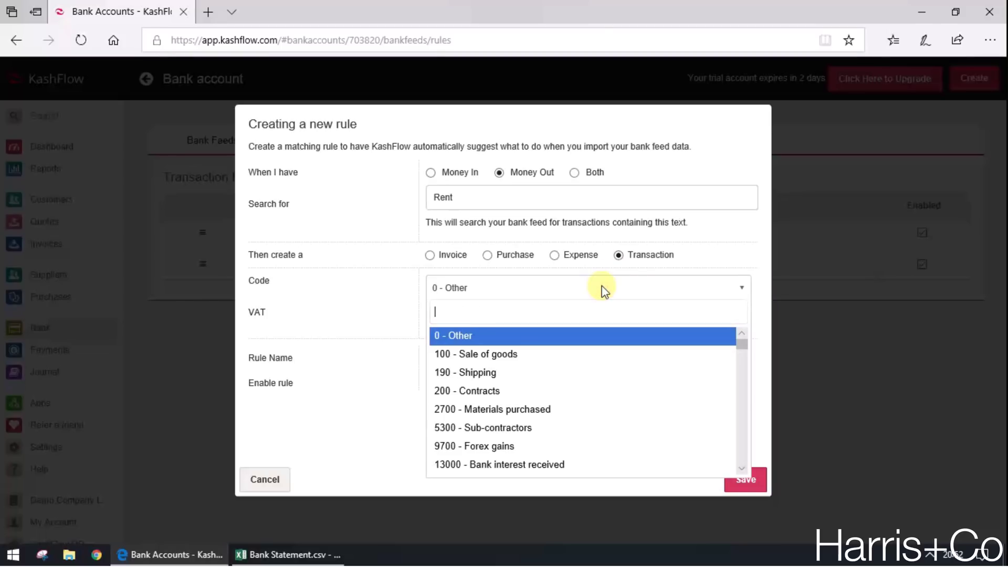
pyautogui.write('rent')
pyautogui.press('Return')
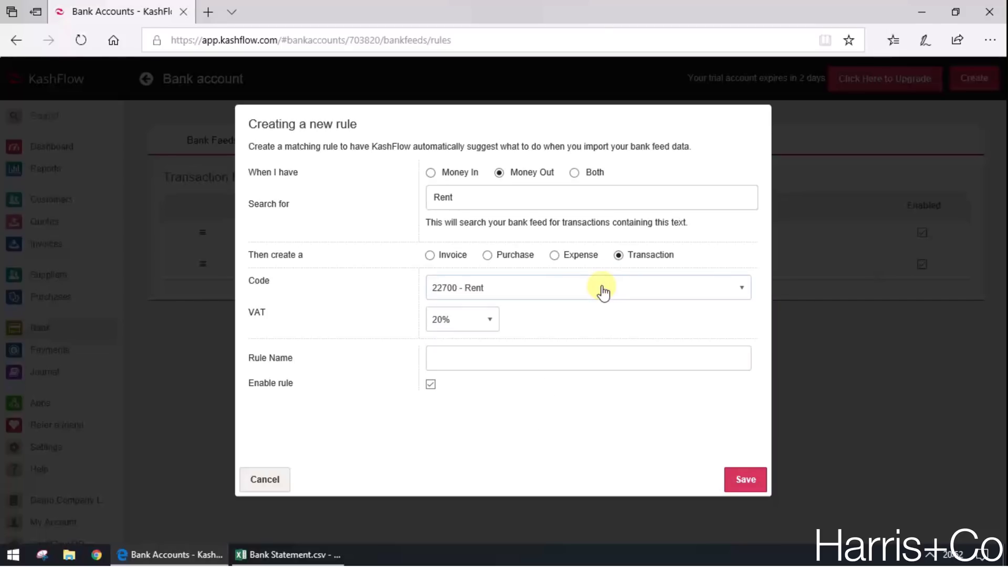
# - Name the rule 'Rent > 22700 Rent (20% VAT)' and save it
pyautogui.click(460, 360)
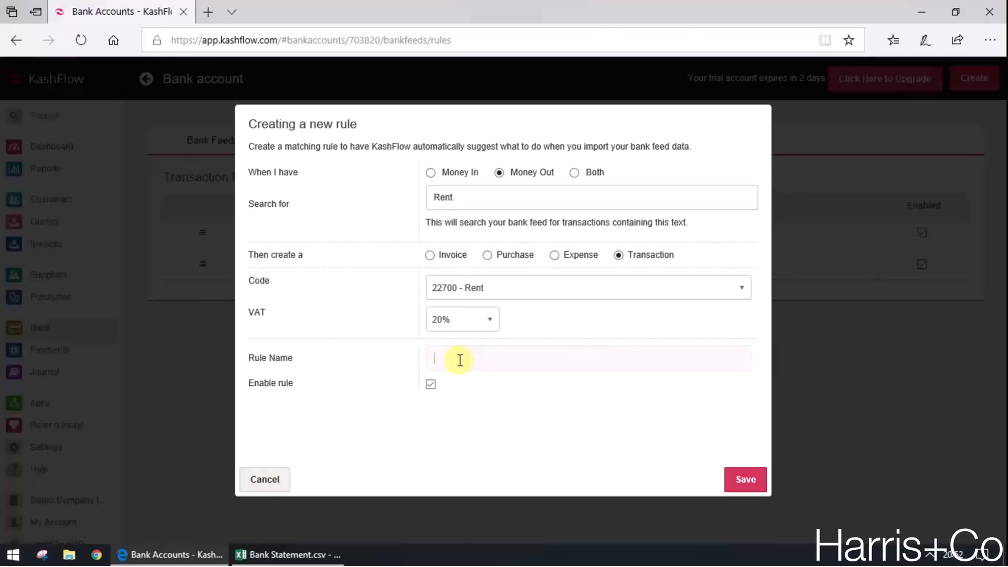
pyautogui.write('Rent > 22700 Rent (20% VAT)')
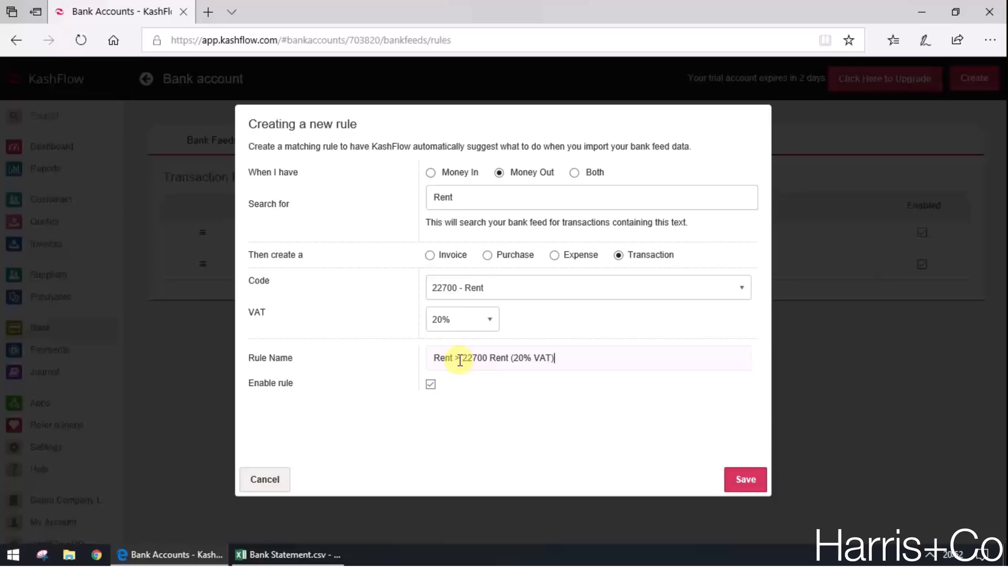
pyautogui.moveTo(557, 358); pyautogui.dragTo(389, 351)
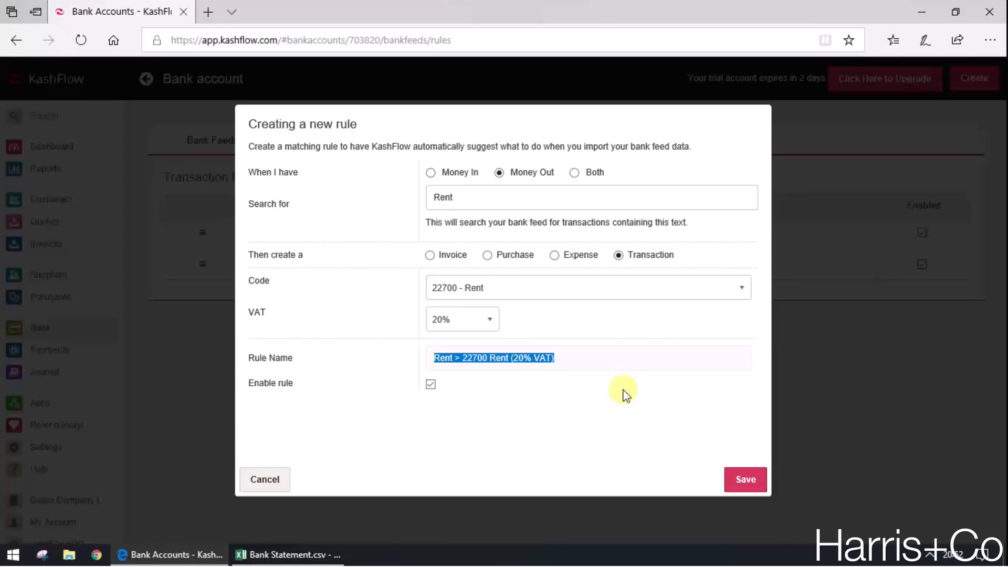
pyautogui.click(743, 478)
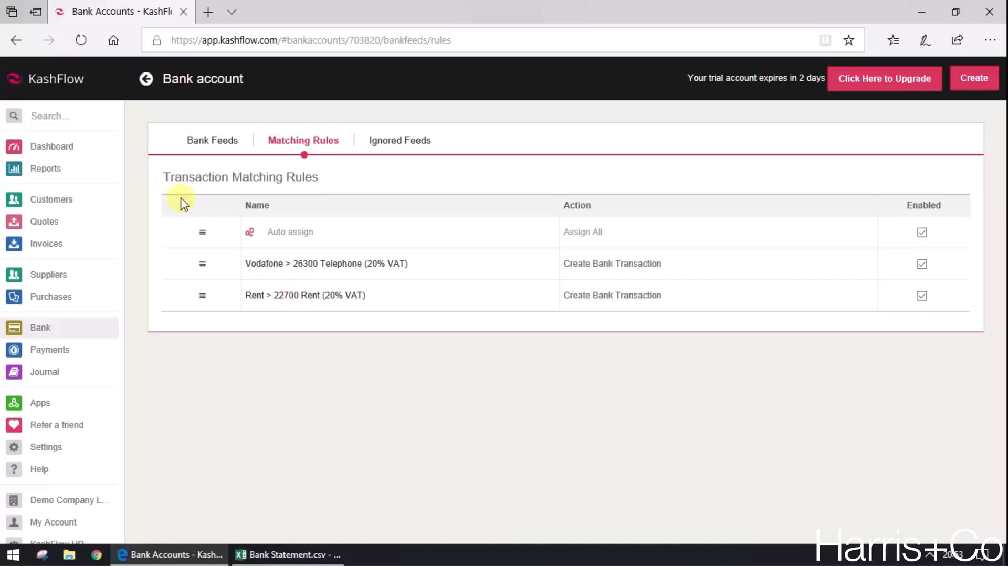
# - Reopen the Bank Feeds import page and show the previously uploaded statement transactions
pyautogui.click(146, 83)
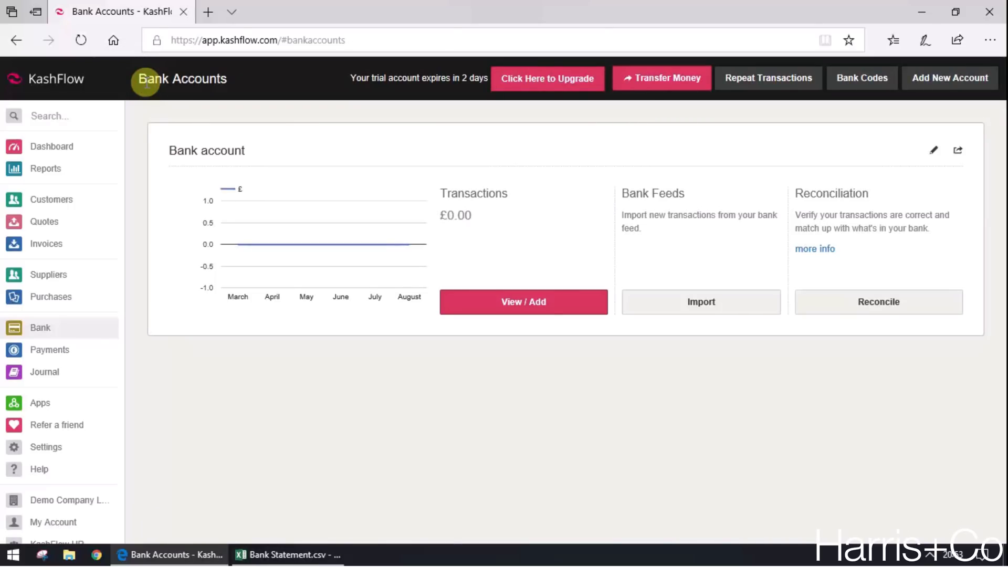
pyautogui.click(700, 304)
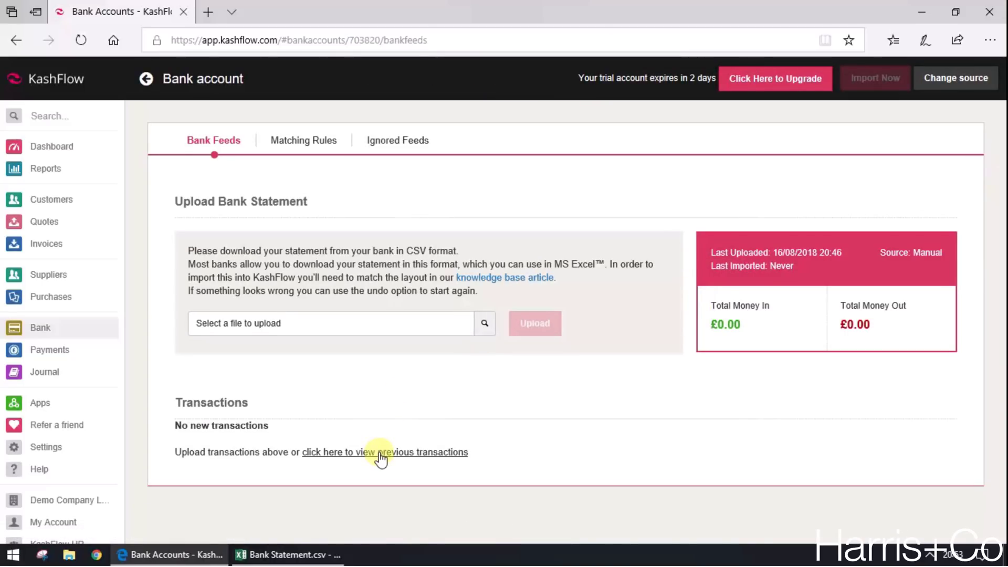
pyautogui.click(379, 453)
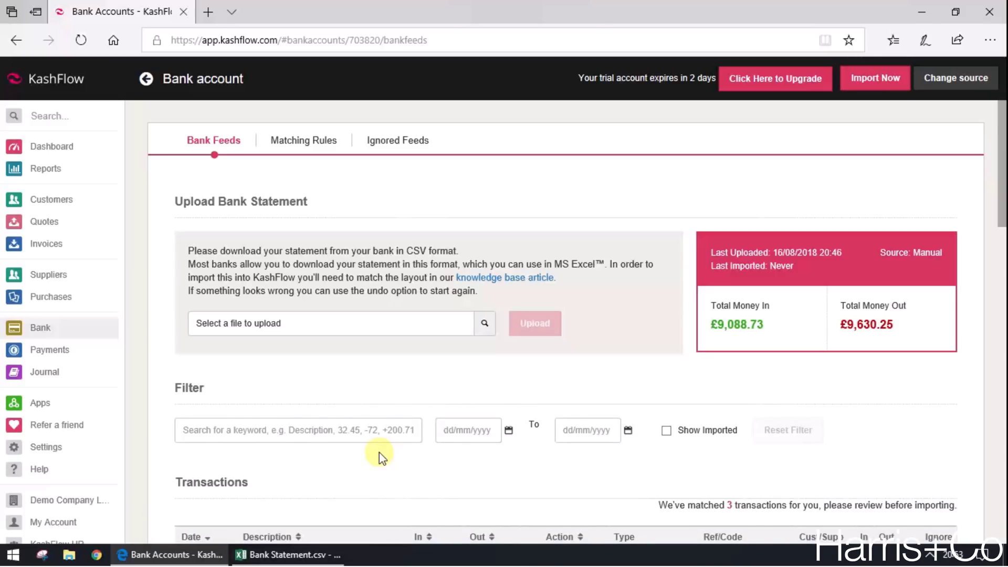
pyautogui.scroll(-6, 379, 452)
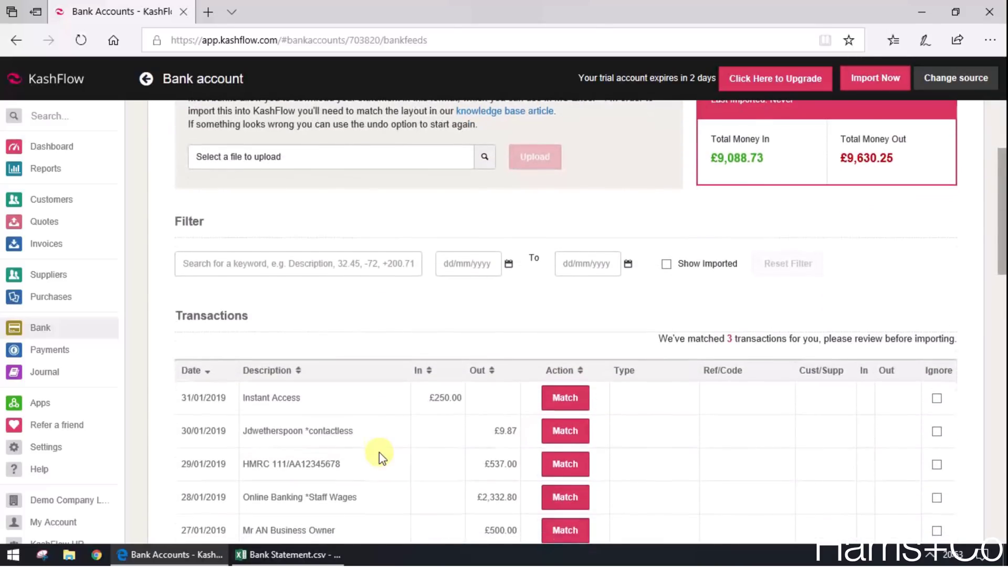
pyautogui.scroll(-4, 379, 452)
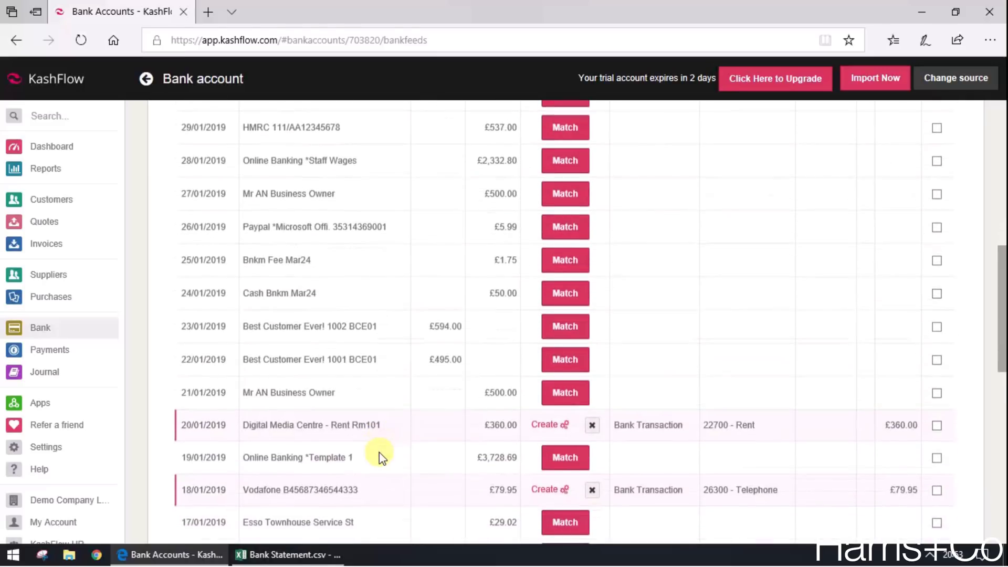
pyautogui.scroll(5, 379, 452)
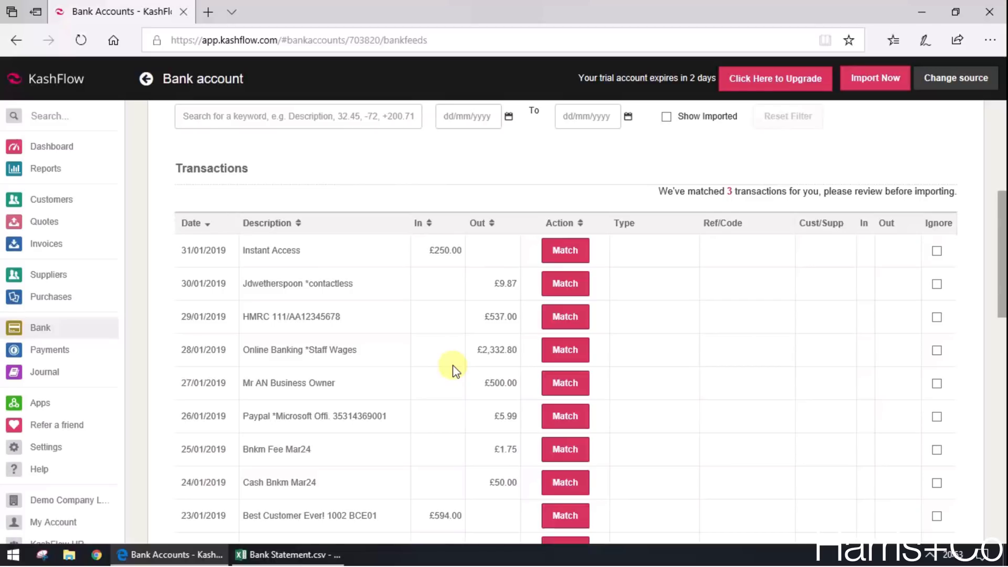
pyautogui.scroll(-5, 452, 370)
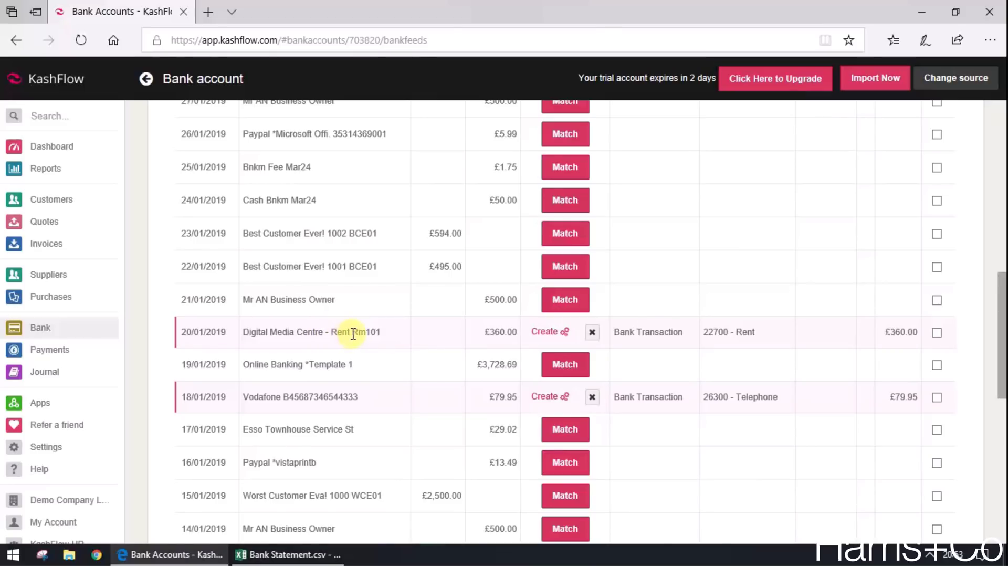
pyautogui.doubleClick(334, 336)
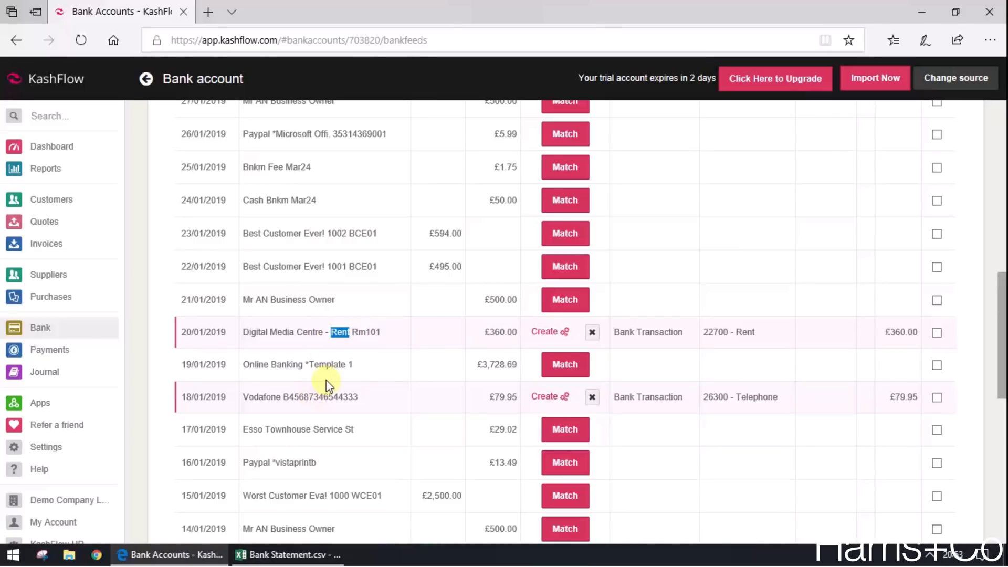